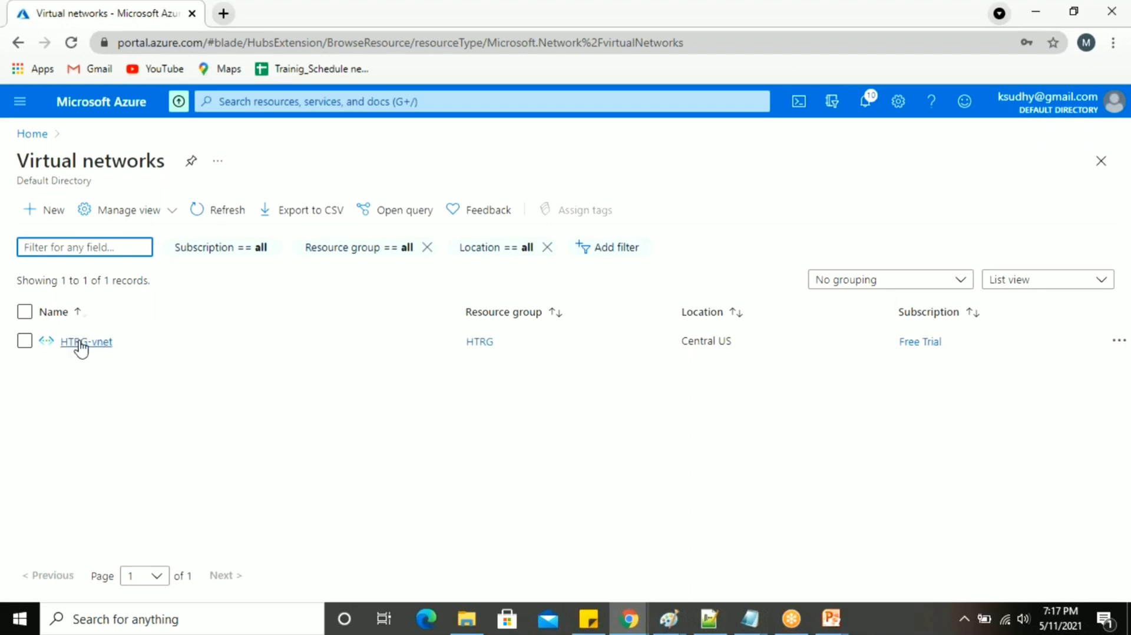
# - Start a new virtual network in resource group HTRG and name it htyoutubenetwork
pyautogui.click(46, 213)
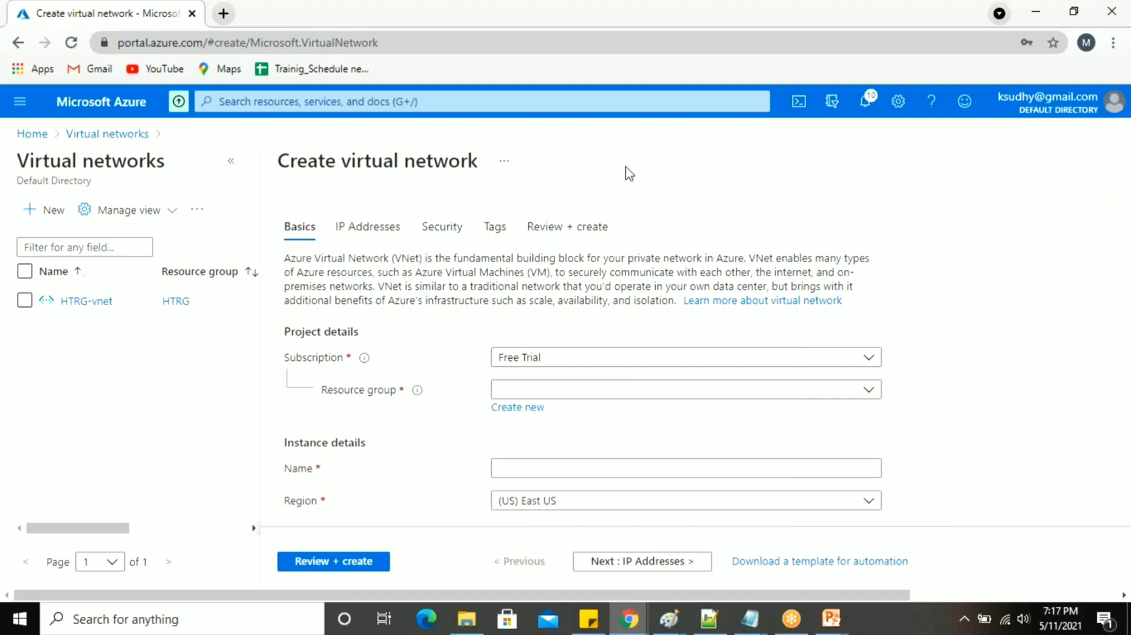
pyautogui.click(580, 392)
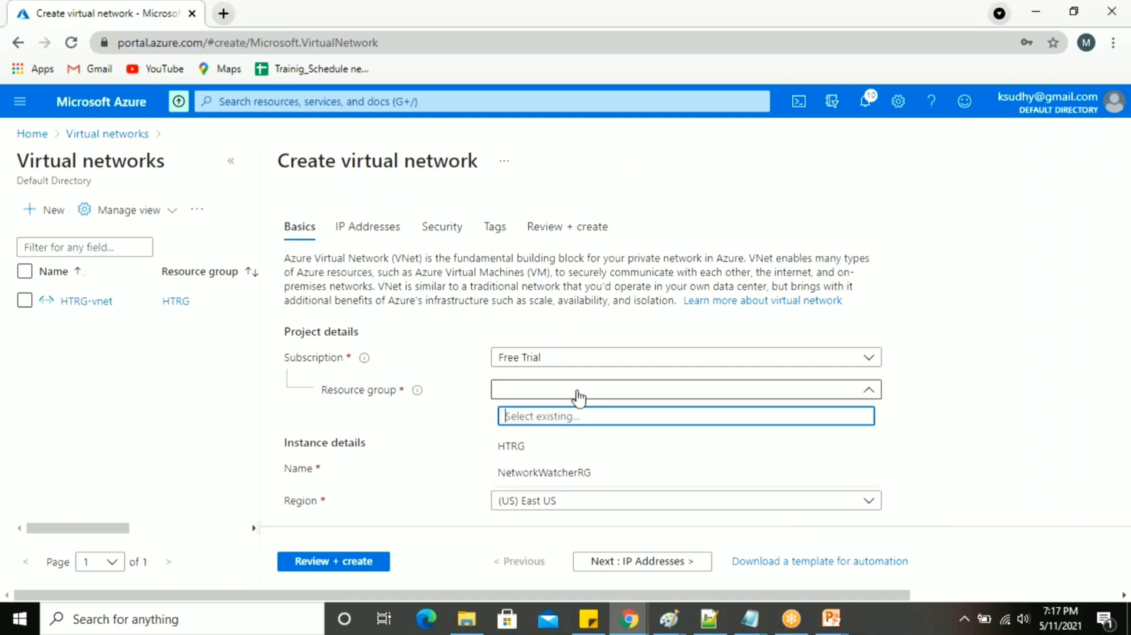
pyautogui.click(583, 446)
pyautogui.scroll(-1, 557, 436)
pyautogui.click(556, 446)
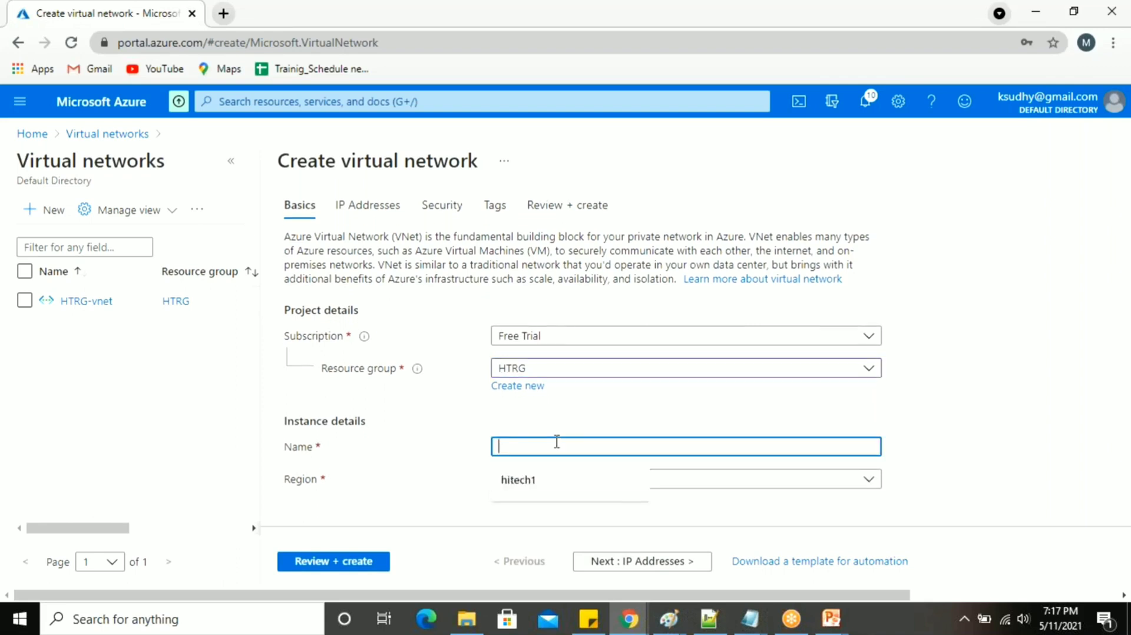
pyautogui.write('ht')
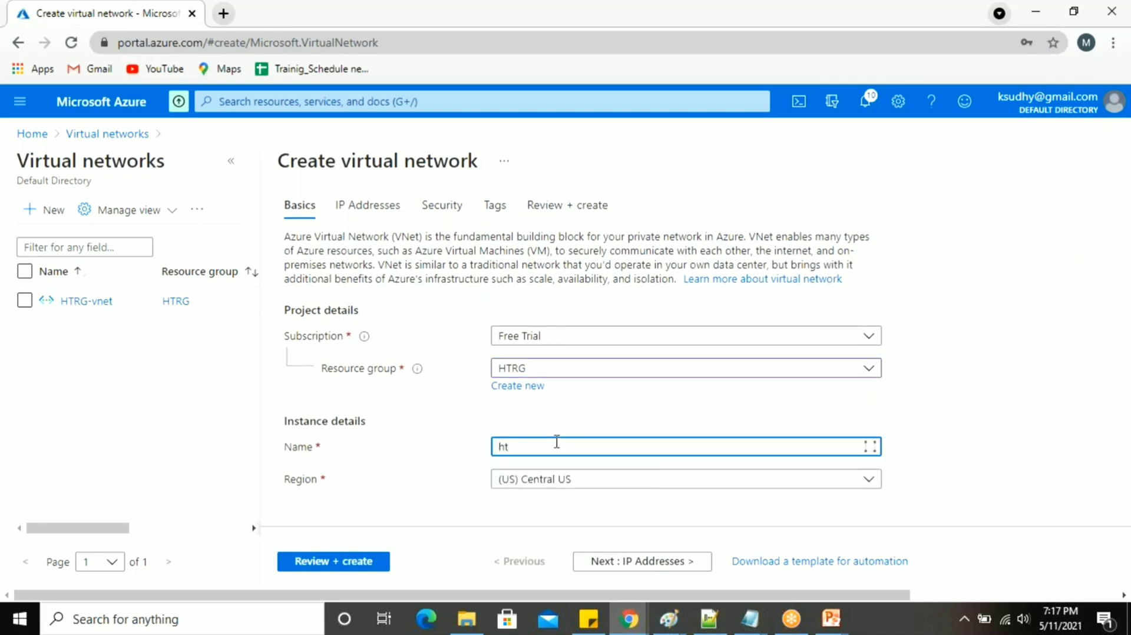
pyautogui.write('youtubenetwork')
# - Set the virtual network's IPv4 address space to 10.10.0.0/16
pyautogui.click(656, 575)
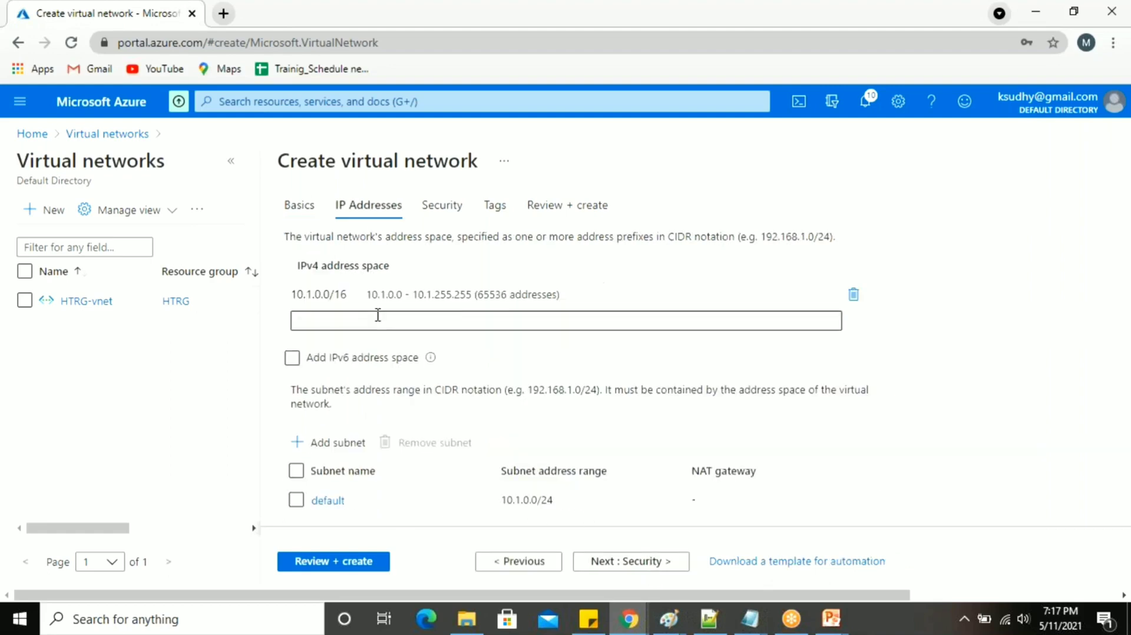
pyautogui.click(338, 301)
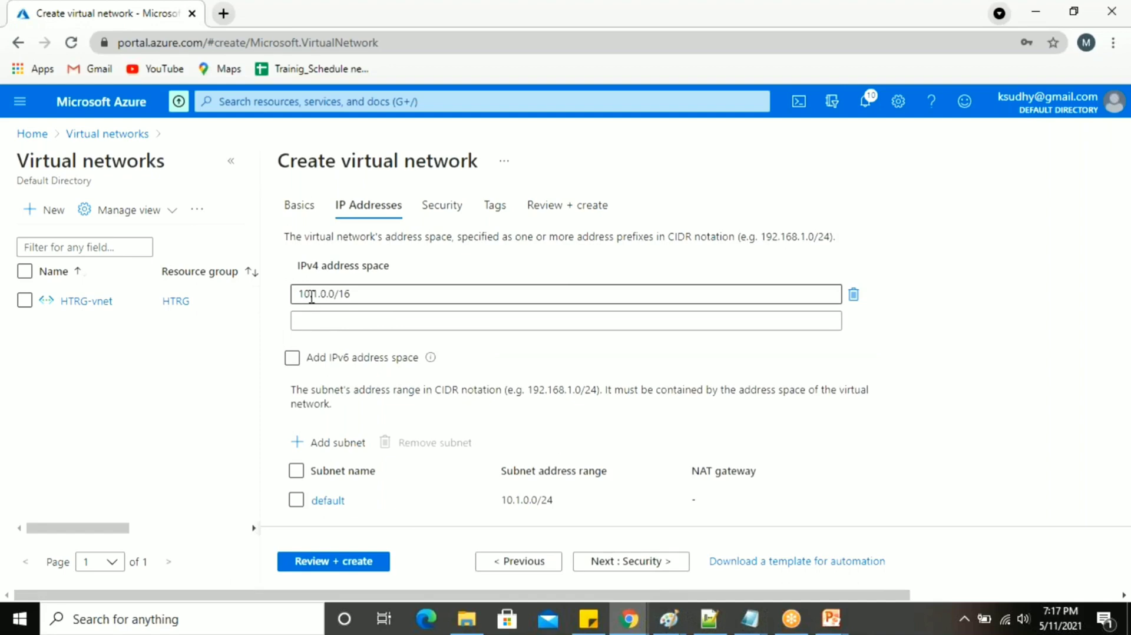
pyautogui.click(314, 295)
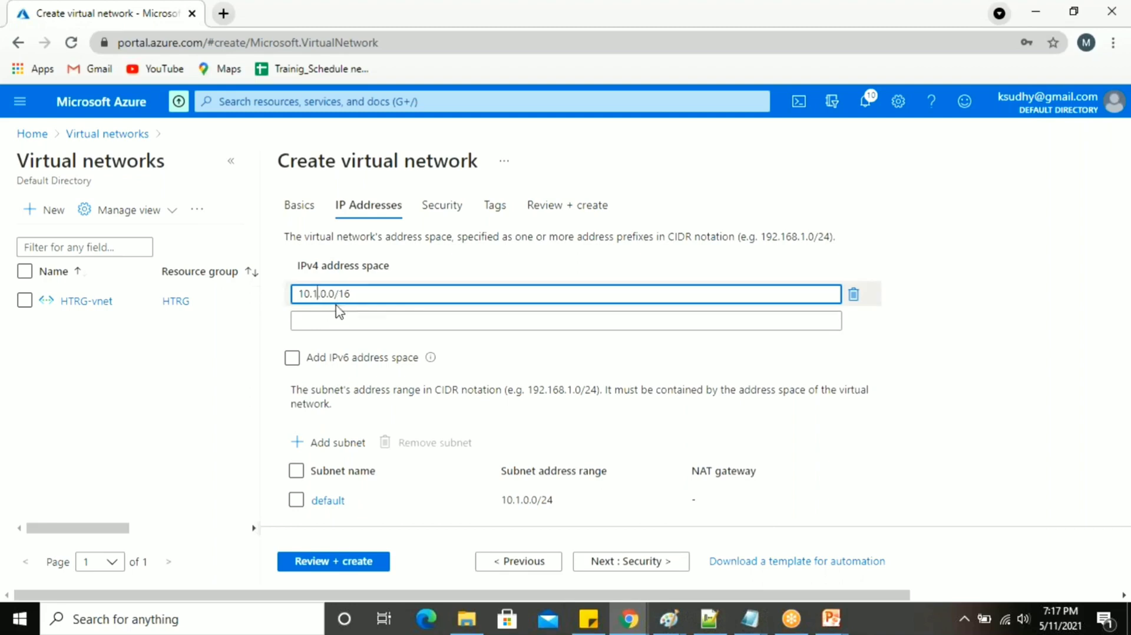
pyautogui.write('0')
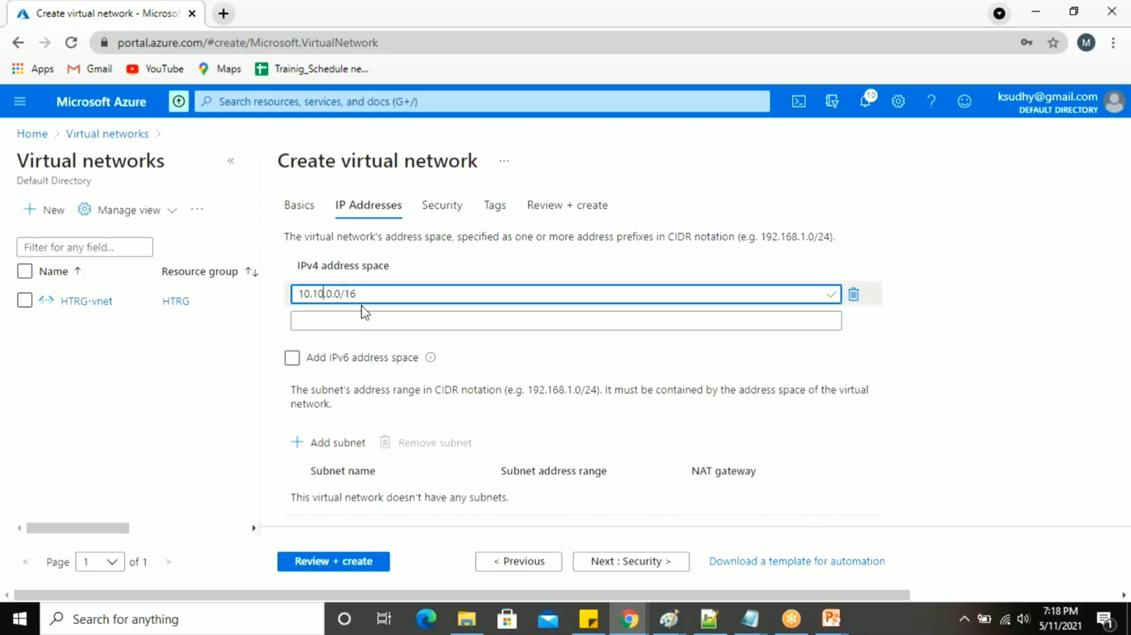
pyautogui.doubleClick(351, 294)
pyautogui.click(369, 295)
# - Add a subnet named htyoutubesubnet1 with the address range 10.10.1.0/24 to the virtual network
pyautogui.scroll(-2, 653, 353)
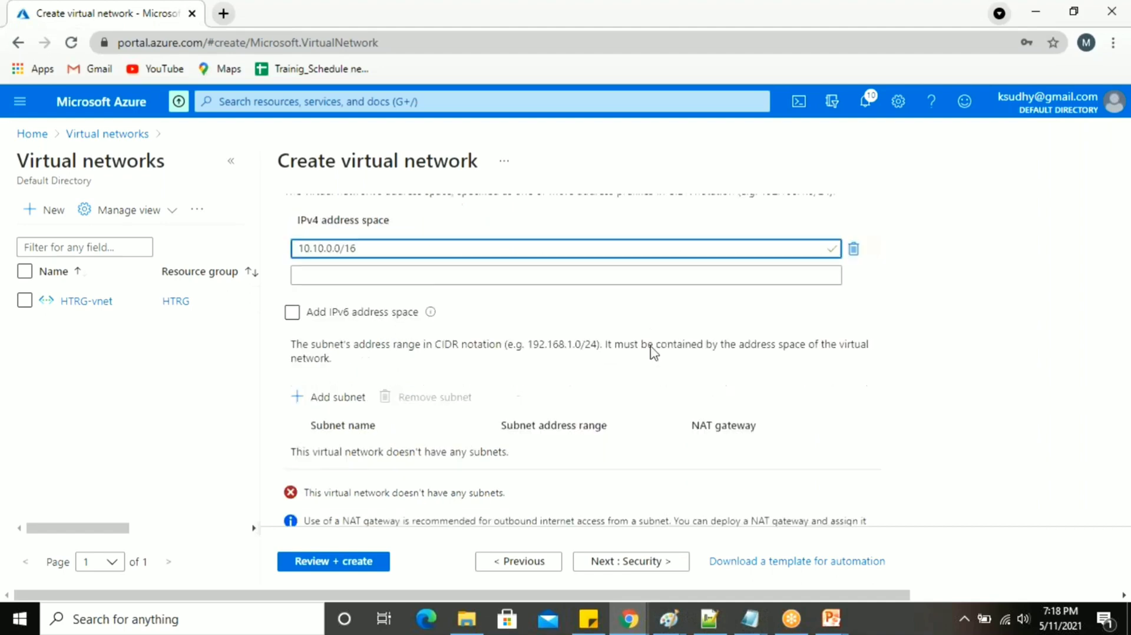
pyautogui.scroll(-2, 653, 353)
pyautogui.click(332, 337)
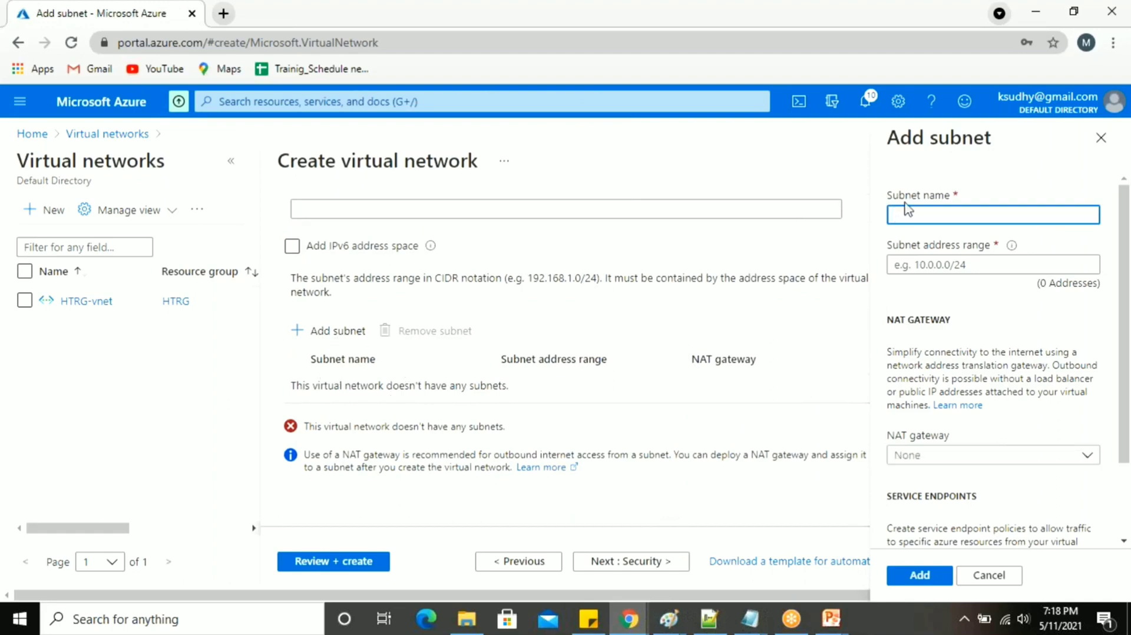
pyautogui.click(925, 210)
pyautogui.write('htyoutubesubnet1')
pyautogui.click(952, 265)
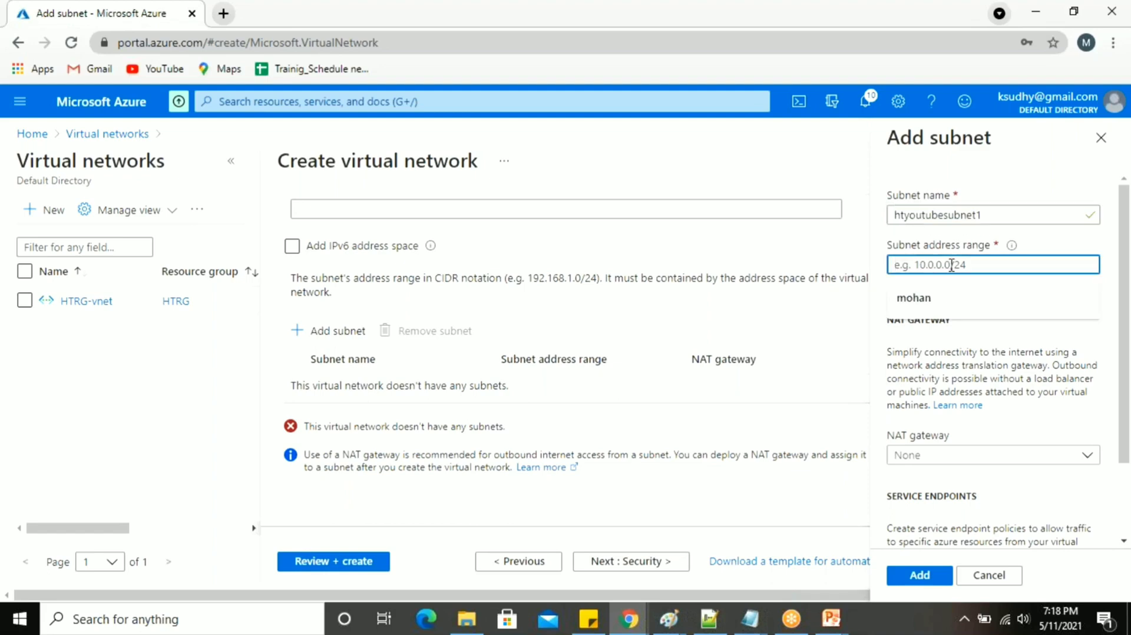
pyautogui.write('10.10')
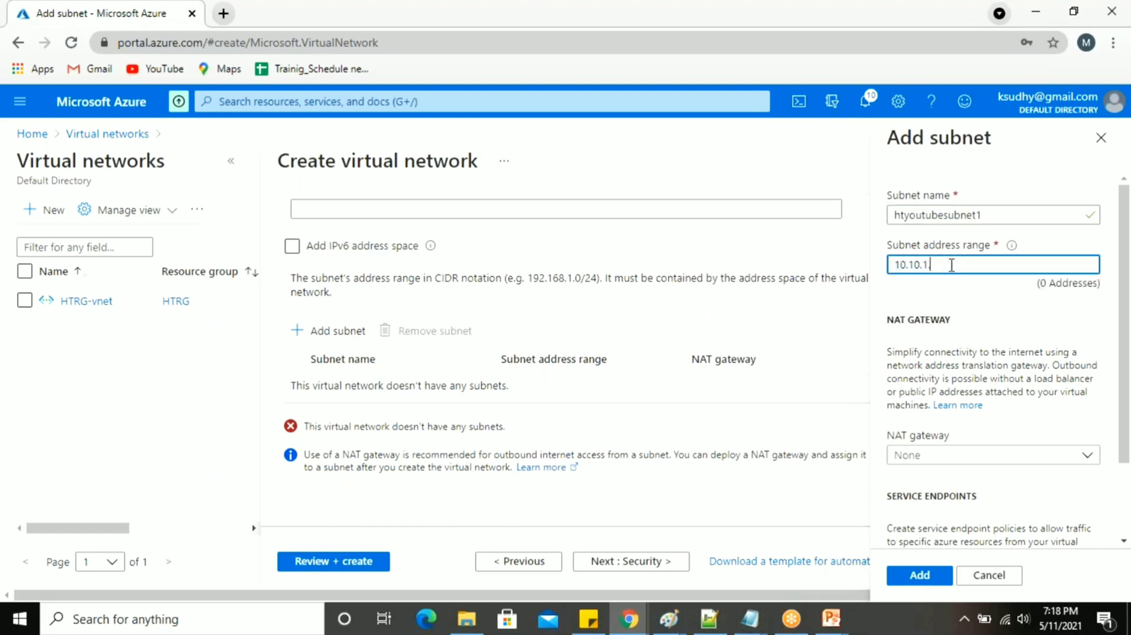
pyautogui.write('.1.0/24')
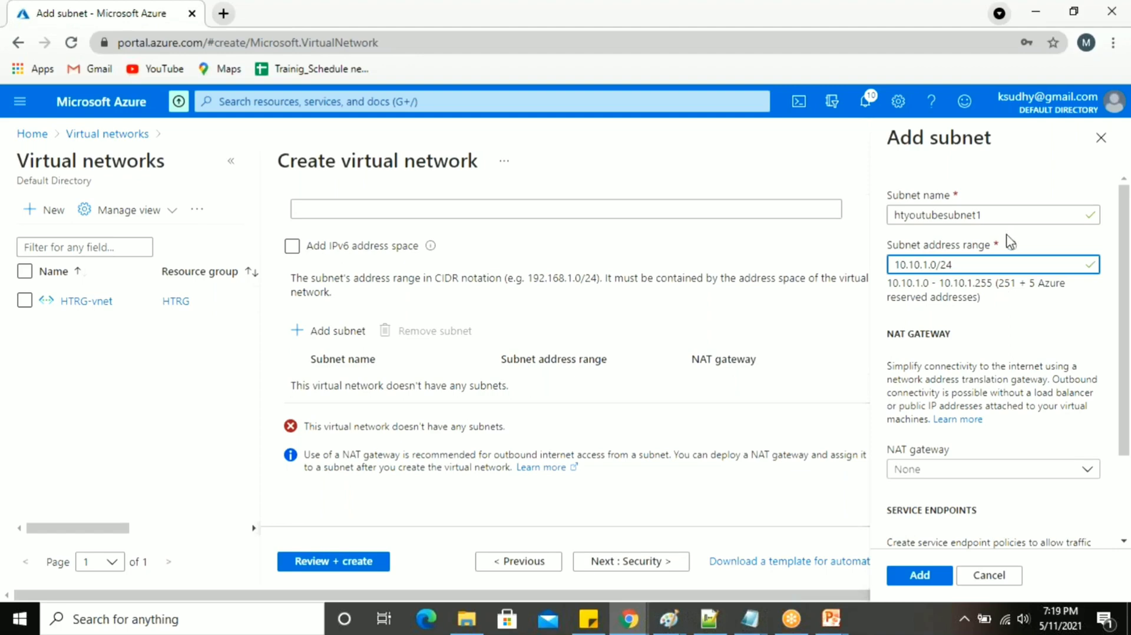
pyautogui.click(935, 576)
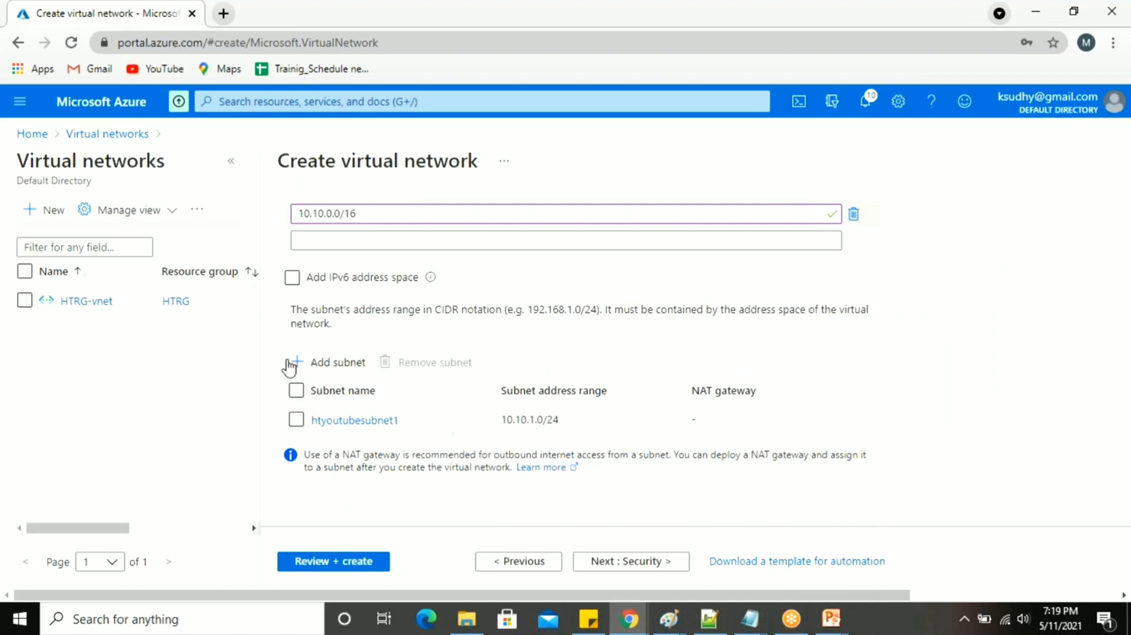
# - Start a second subnet in the virtual network and name it htyoutubesubnet2
pyautogui.click(337, 369)
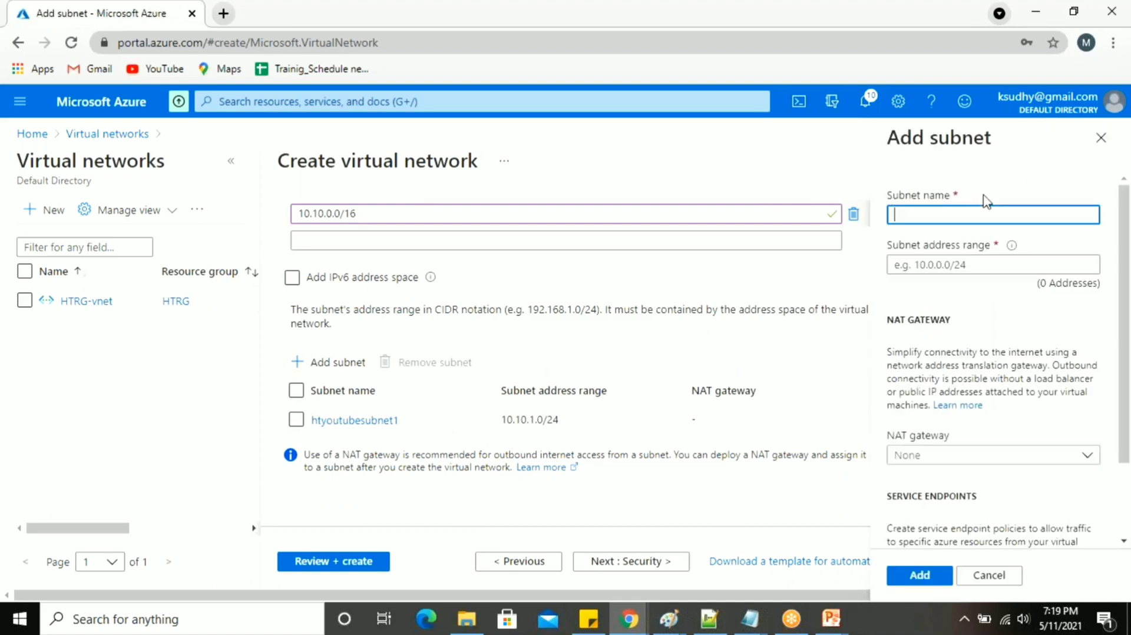
pyautogui.write('htyoutube')
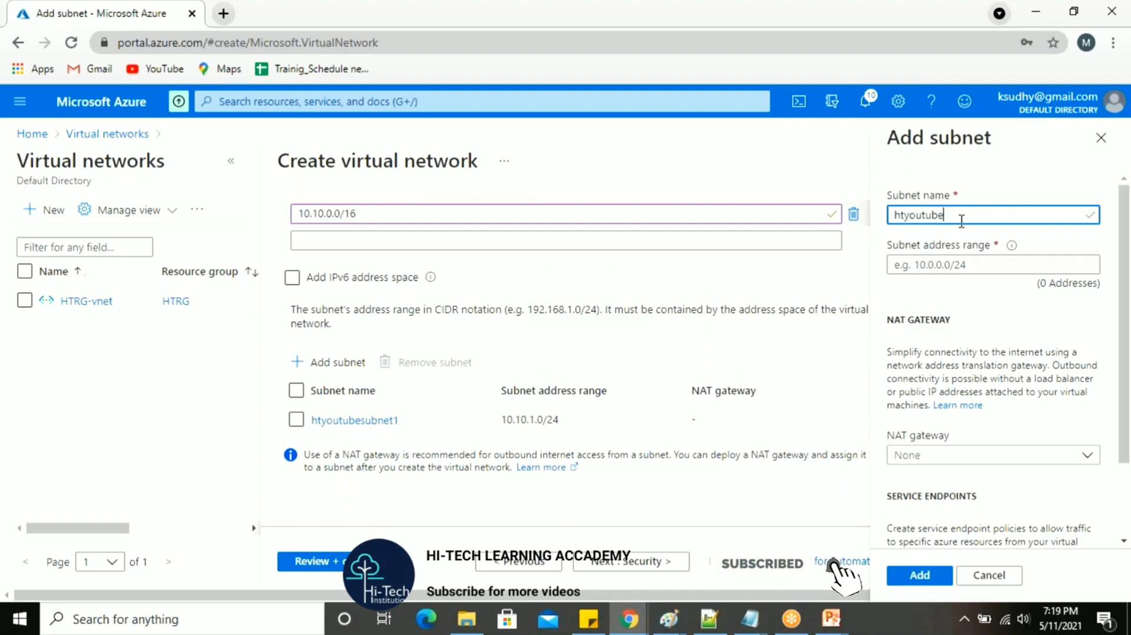
pyautogui.write('vn')
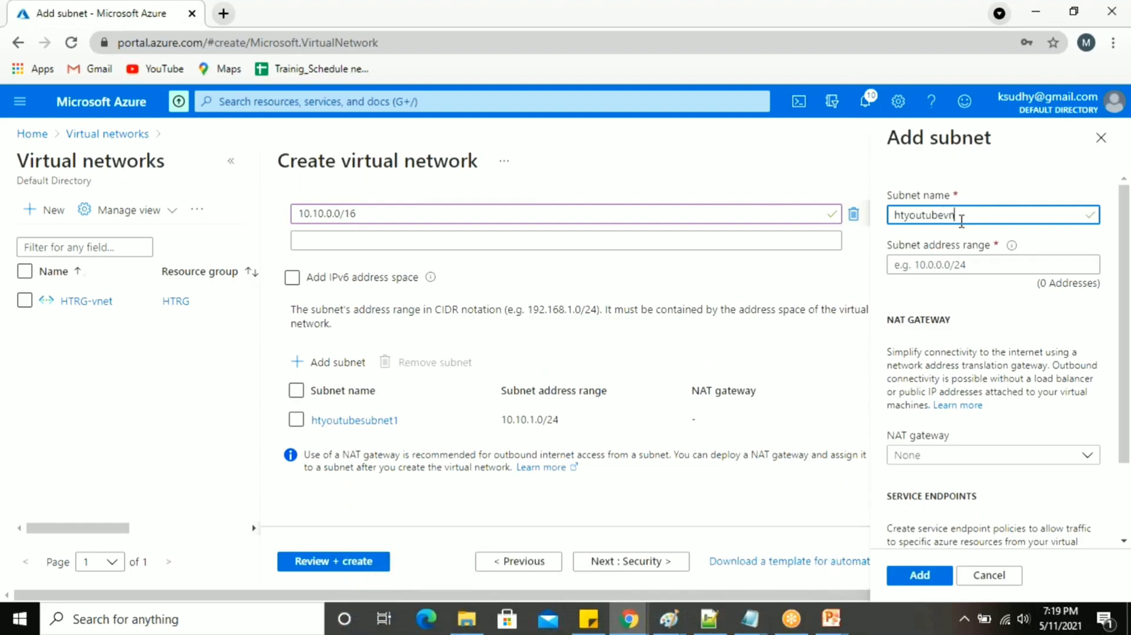
pyautogui.press('BackSpace')
pyautogui.press('BackSpace')
pyautogui.write('subnet2')
# - Give the second subnet the address range 10.10.2.0/24 and add it to the virtual network
pyautogui.click(959, 264)
pyautogui.write('19')
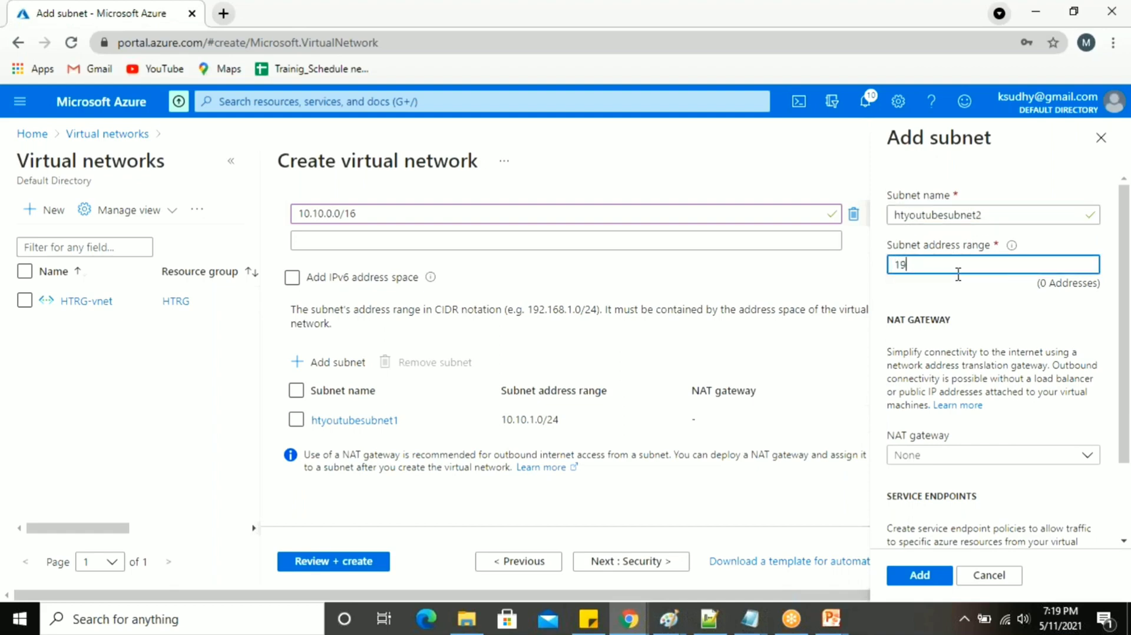
pyautogui.write('0.109.')
pyautogui.press('BackSpace')
pyautogui.press('BackSpace')
pyautogui.write('.2.0')
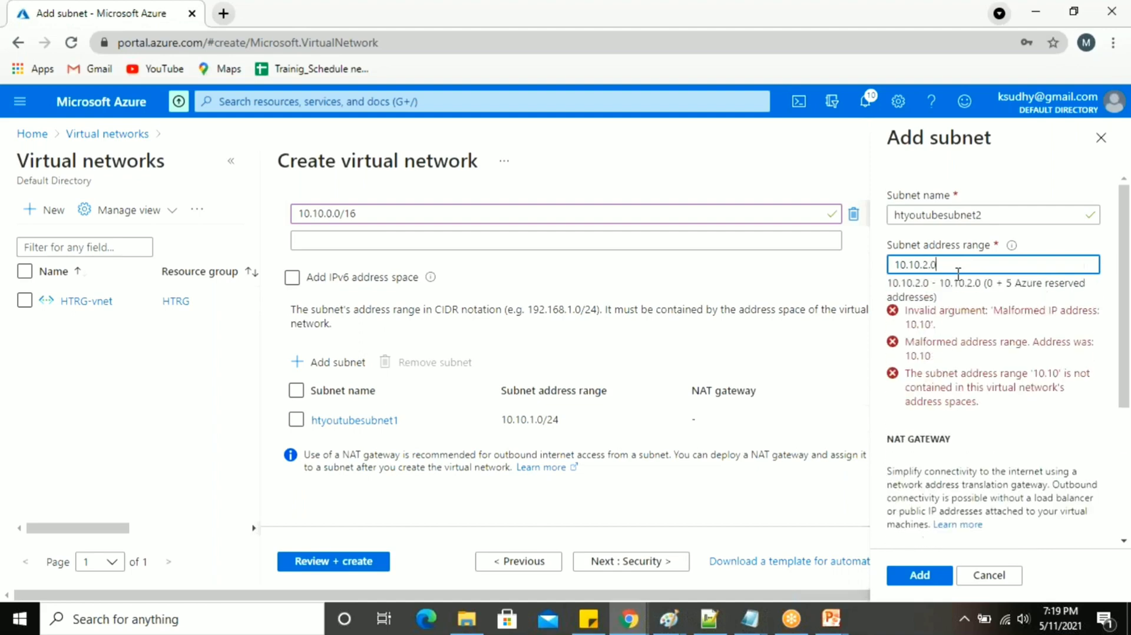
pyautogui.write('/24')
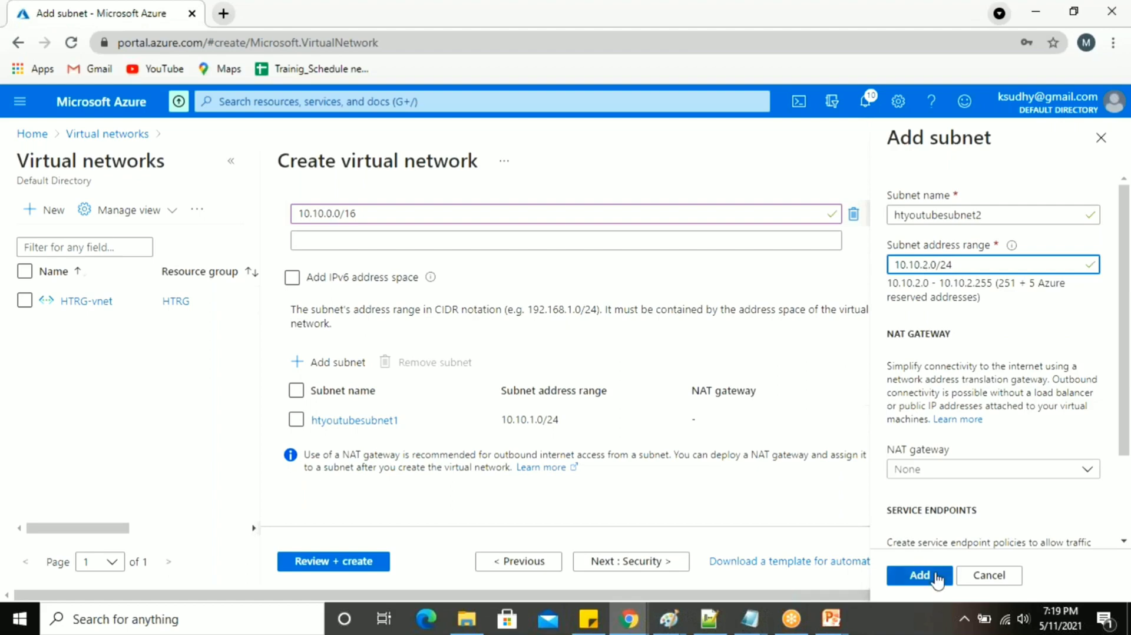
pyautogui.click(934, 575)
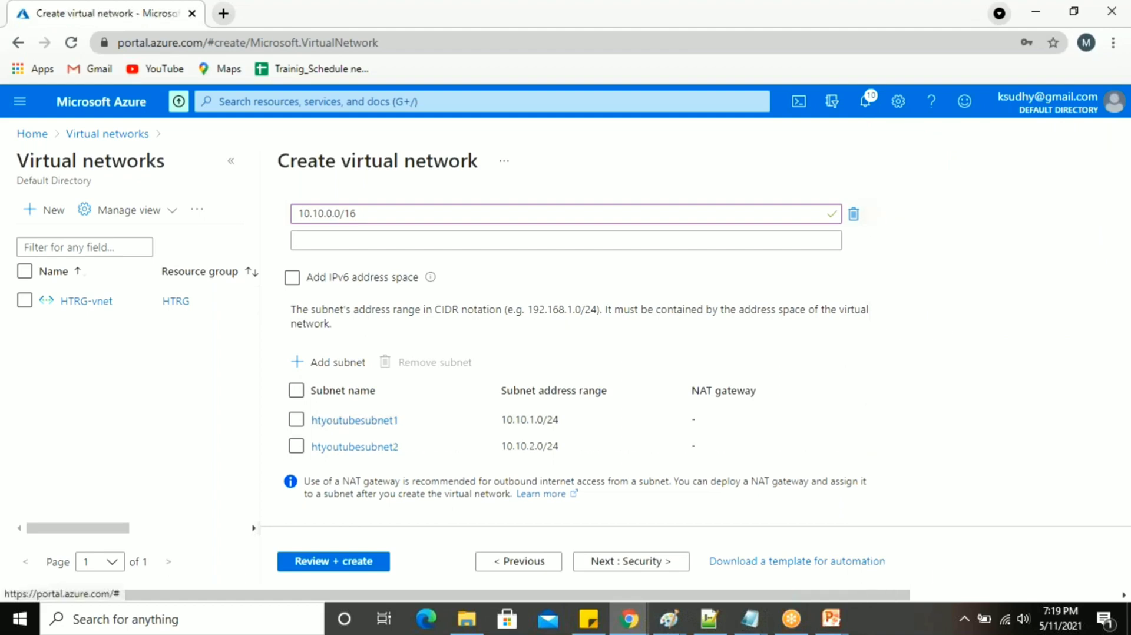
# - Create the virtual network with the default security settings and no tags, and open the deployed resource
pyautogui.scroll(-1, 389, 436)
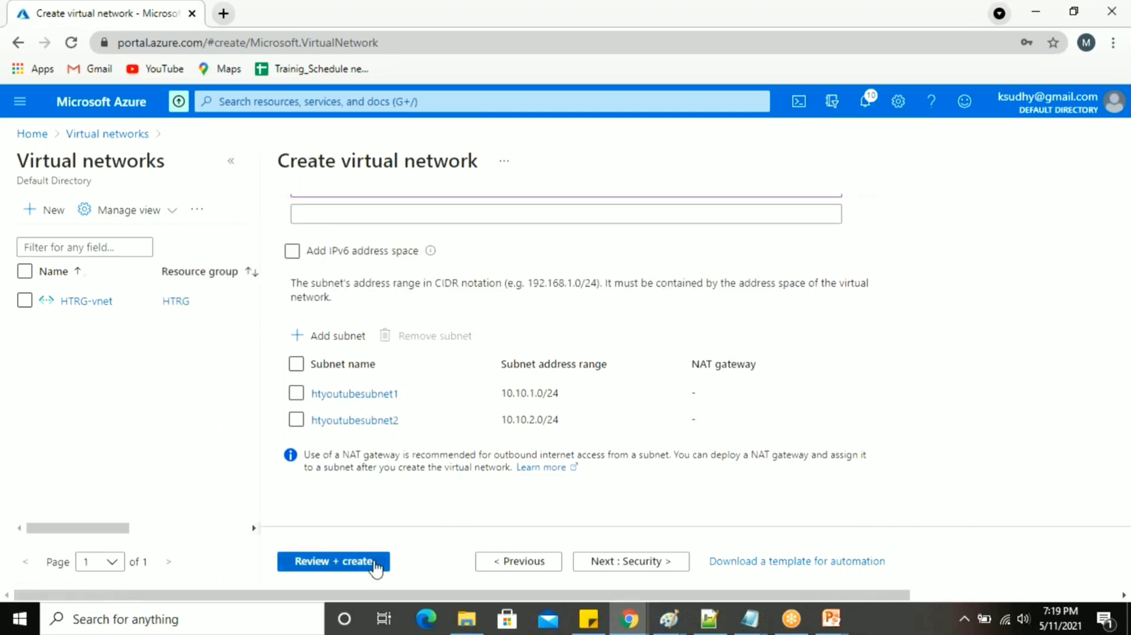
pyautogui.click(590, 570)
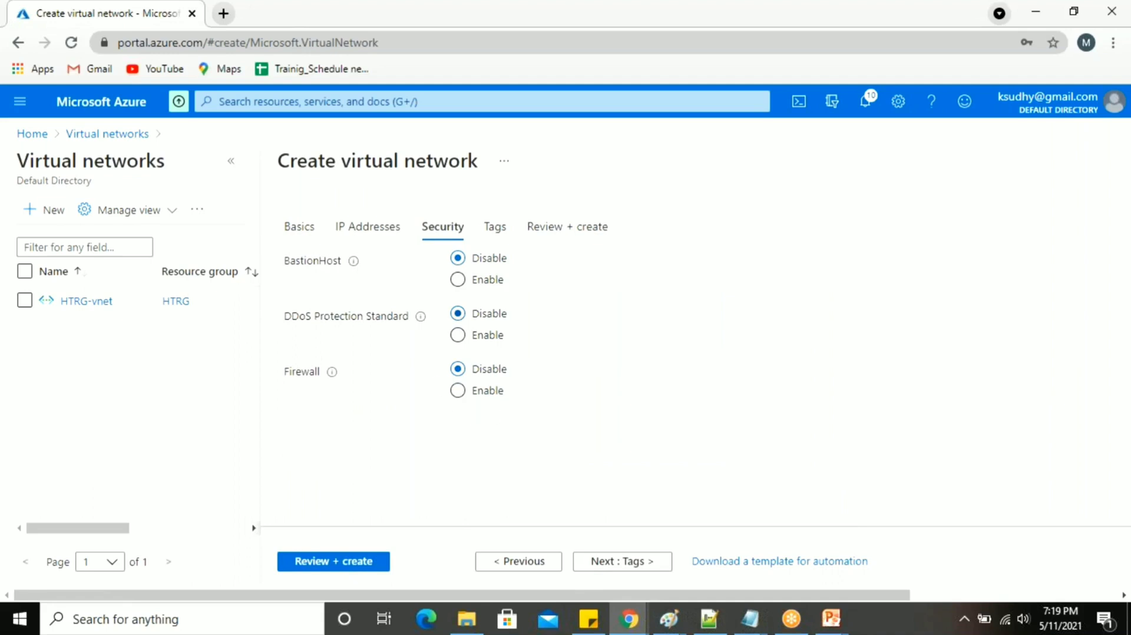
pyautogui.click(585, 564)
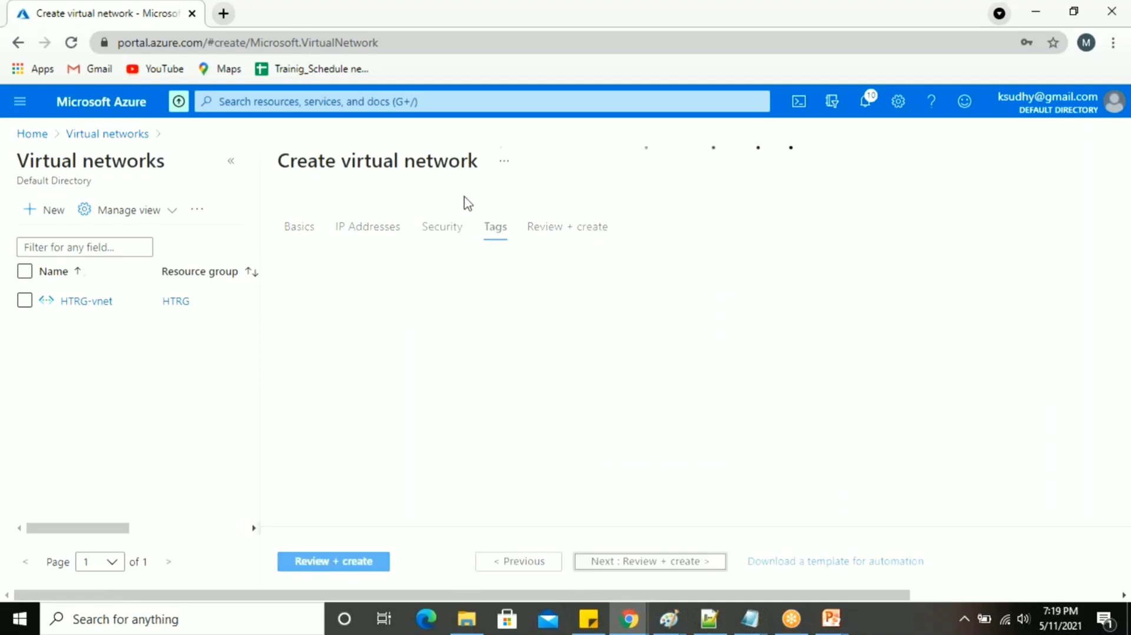
pyautogui.click(312, 562)
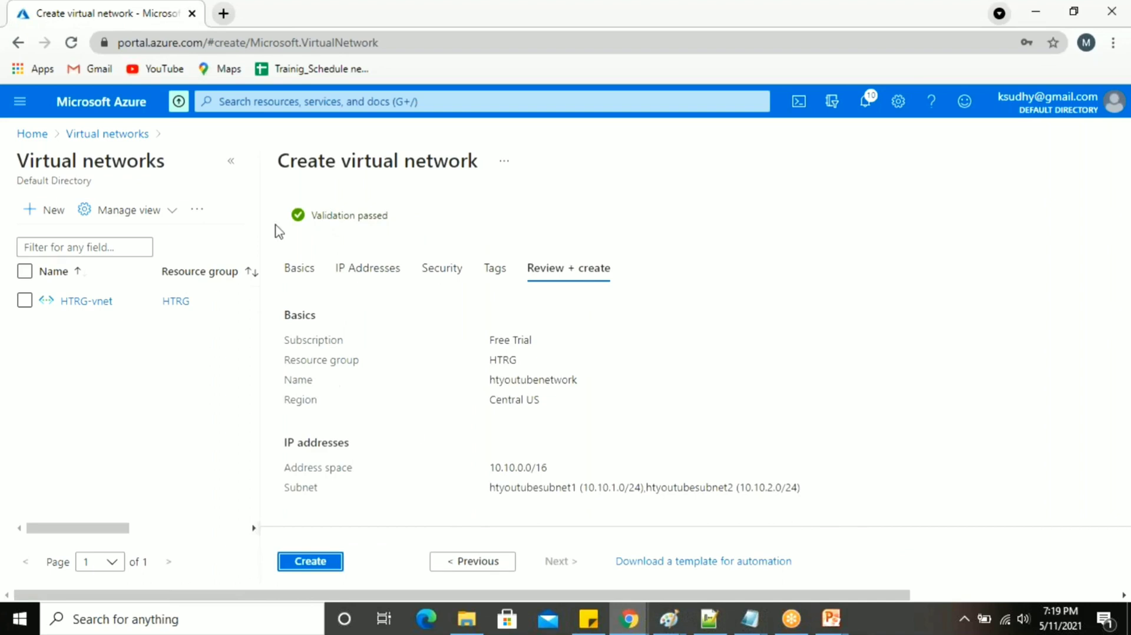
pyautogui.click(317, 562)
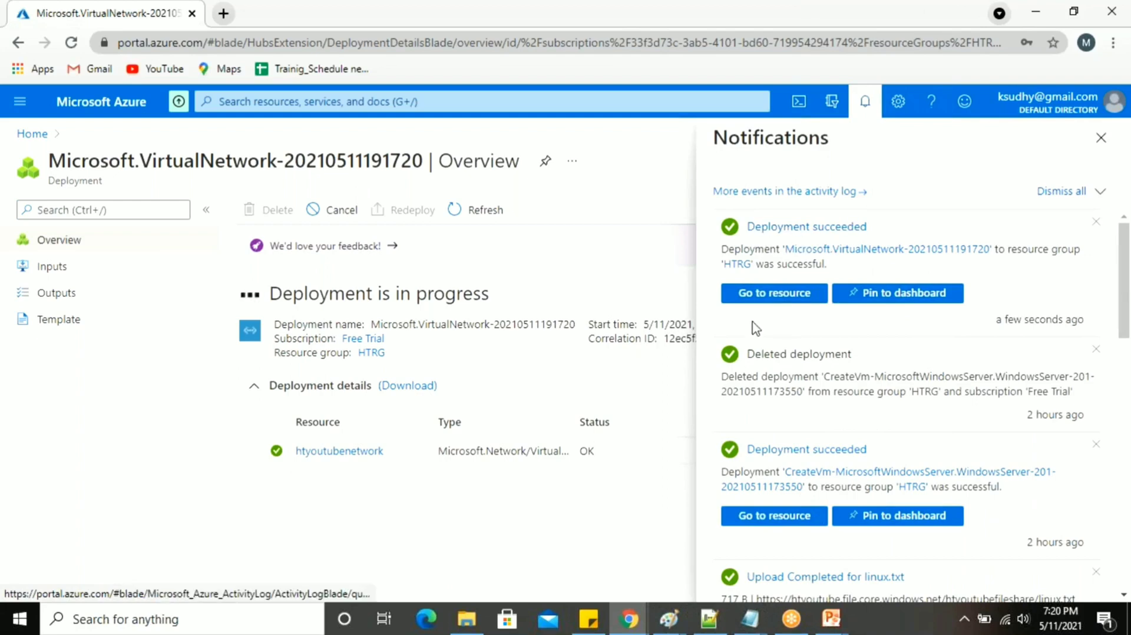
pyautogui.click(784, 306)
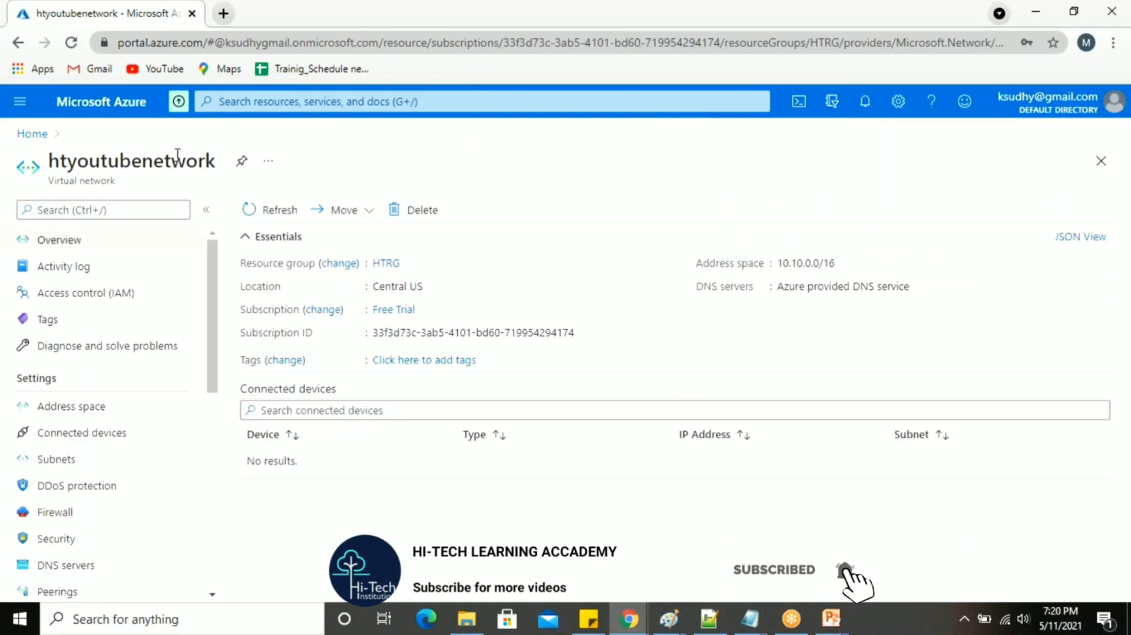
# - Search for the virtual machines service and start creating a new virtual machine
pyautogui.click(272, 97)
pyautogui.write('vm')
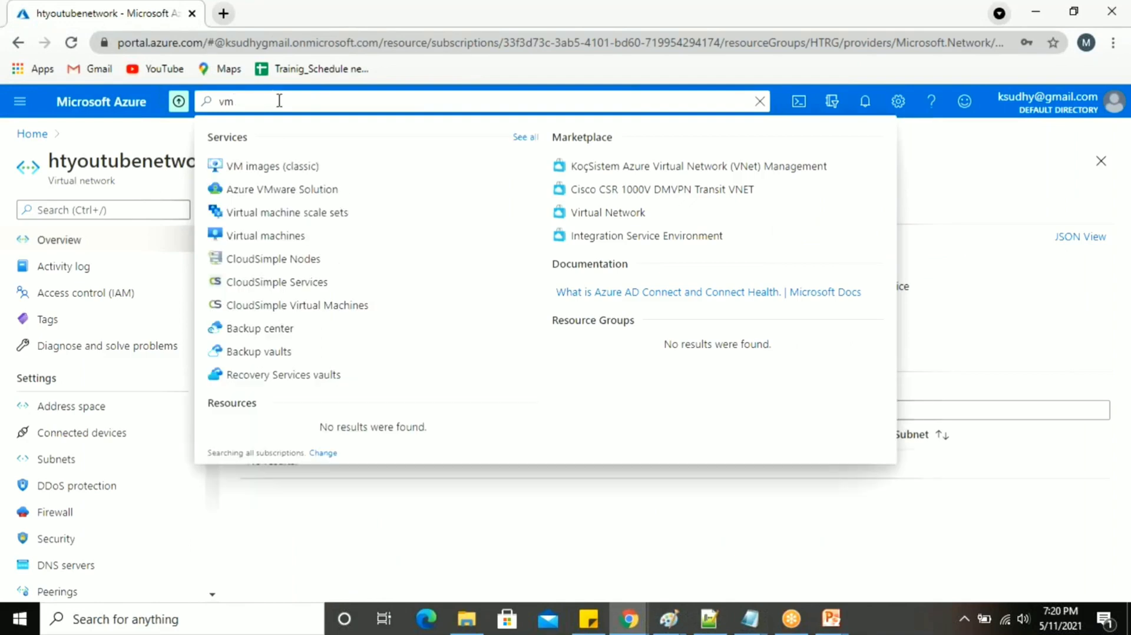
pyautogui.click(267, 236)
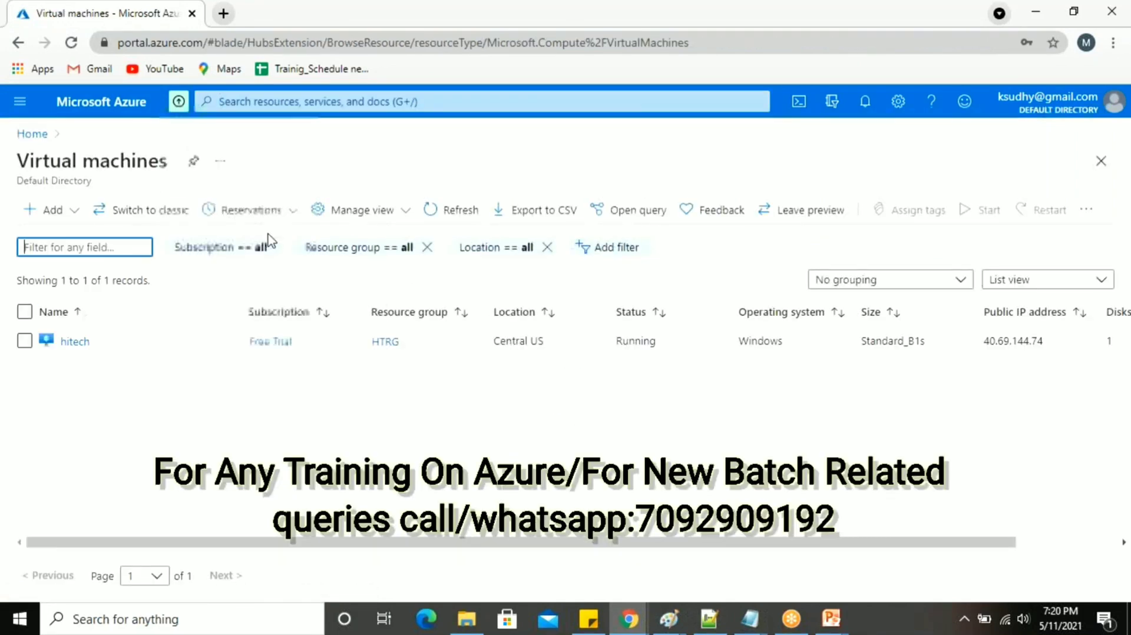
pyautogui.click(53, 213)
pyautogui.click(74, 233)
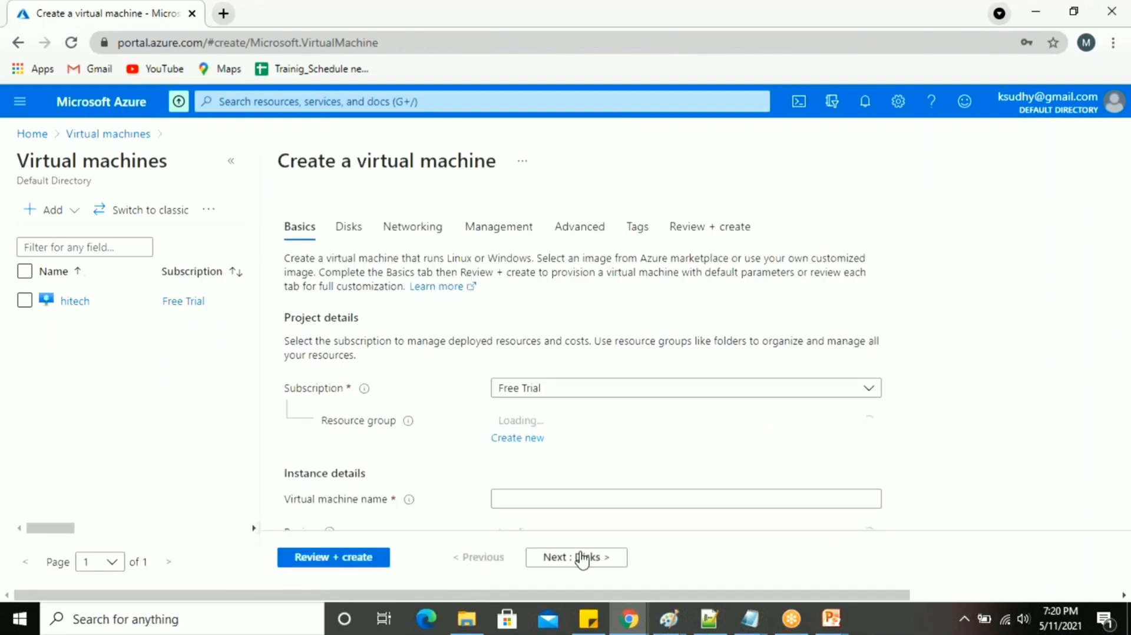
# - Check which virtual networks the new virtual machine's networking settings offer
pyautogui.click(581, 557)
pyautogui.click(581, 560)
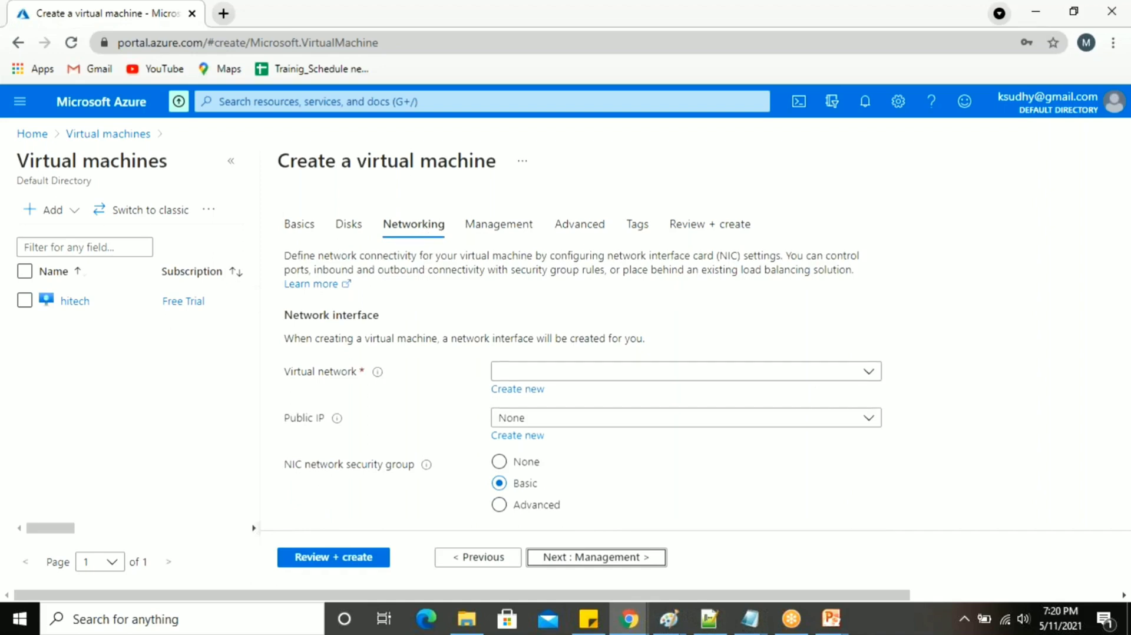
pyautogui.scroll(-3, 523, 254)
pyautogui.click(548, 211)
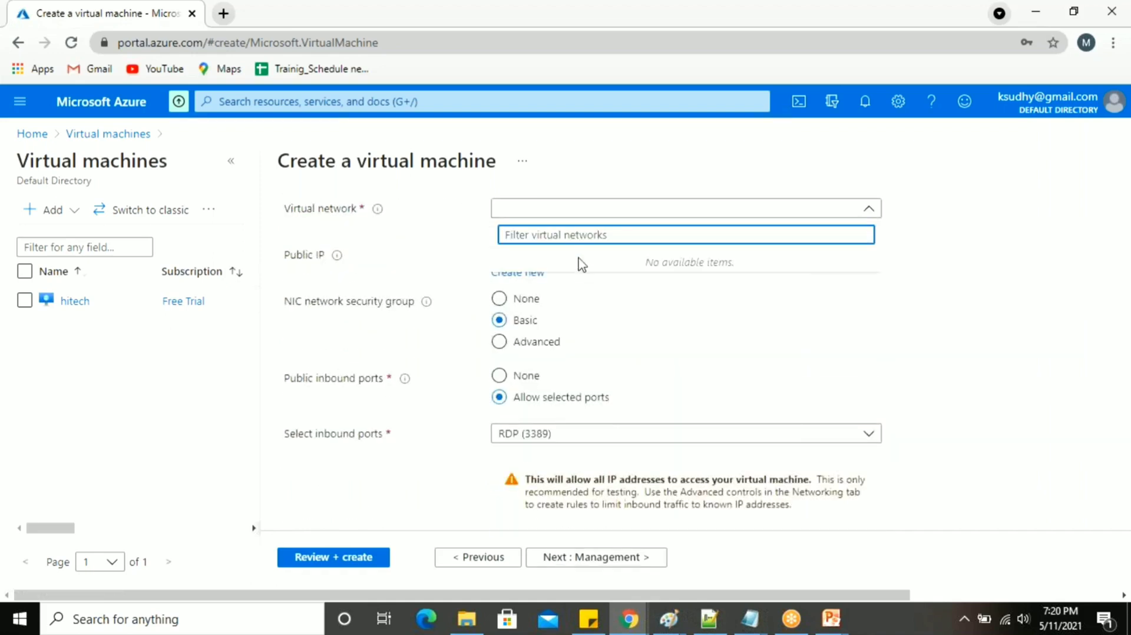
pyautogui.click(660, 307)
pyautogui.scroll(3, 263, 245)
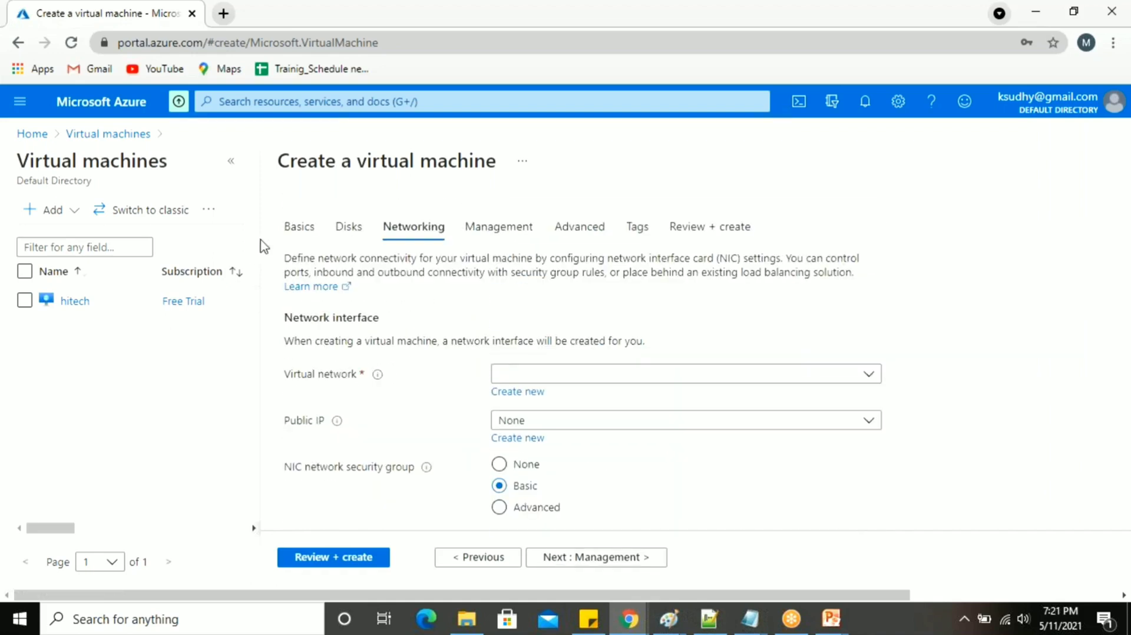
# - Return to the virtual machine's basic settings and set its region to (US) Central US
pyautogui.click(295, 228)
pyautogui.scroll(-4, 571, 372)
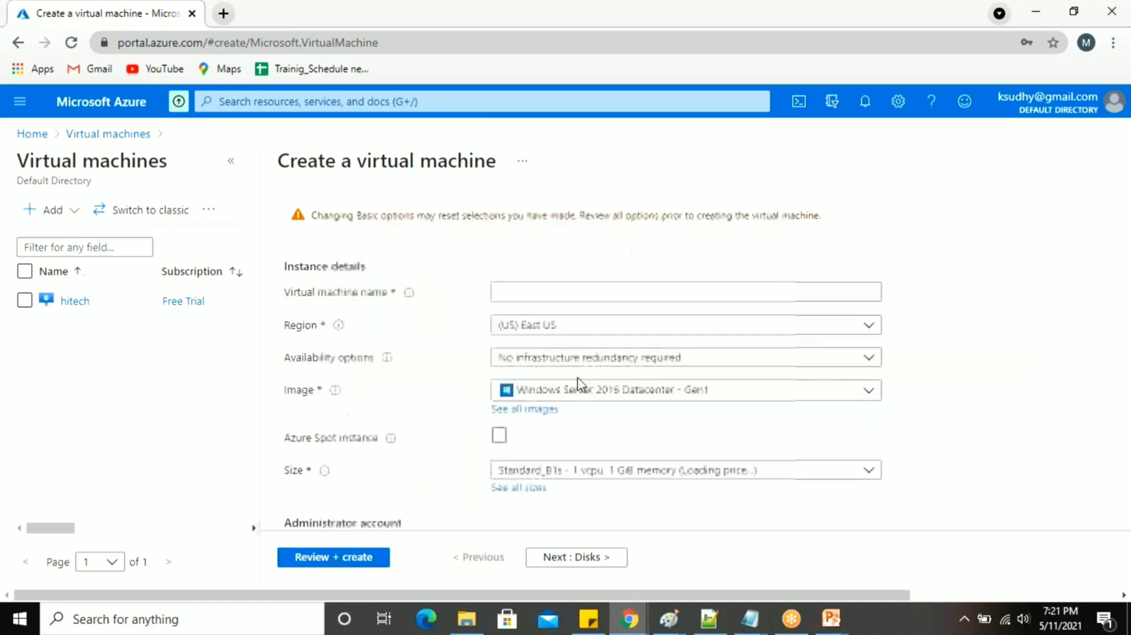
pyautogui.click(599, 332)
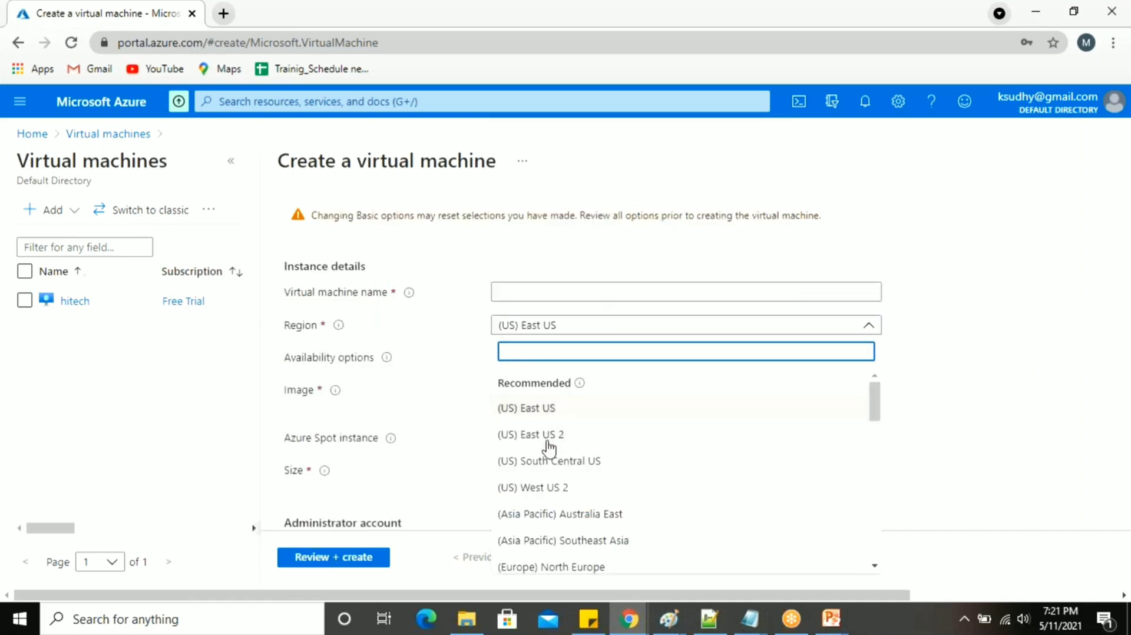
pyautogui.scroll(-1, 550, 537)
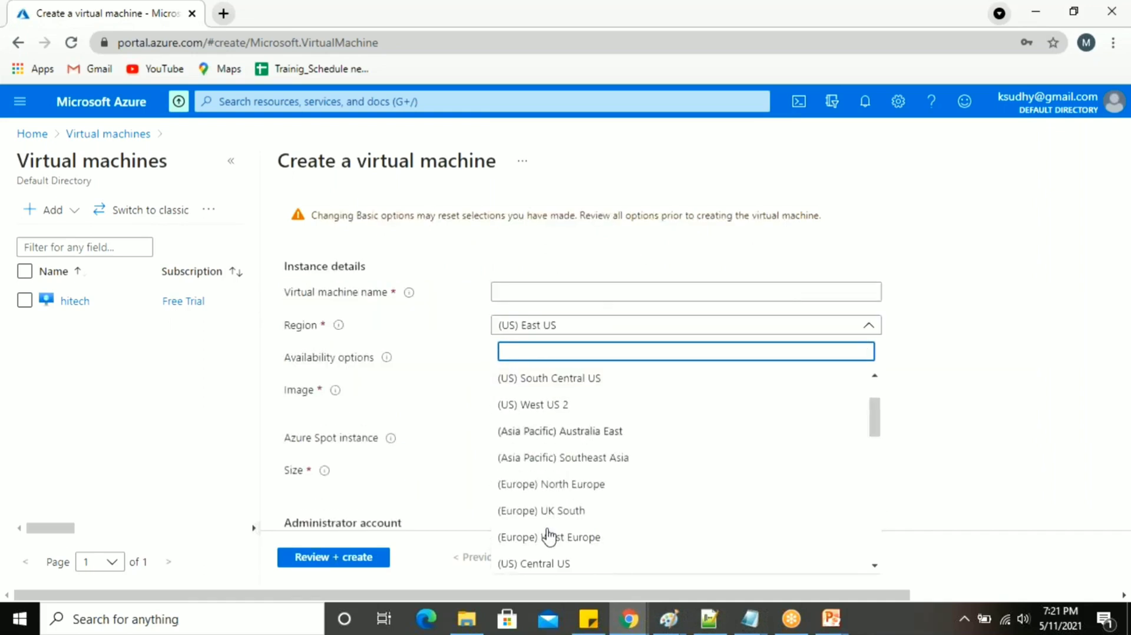
pyautogui.click(556, 564)
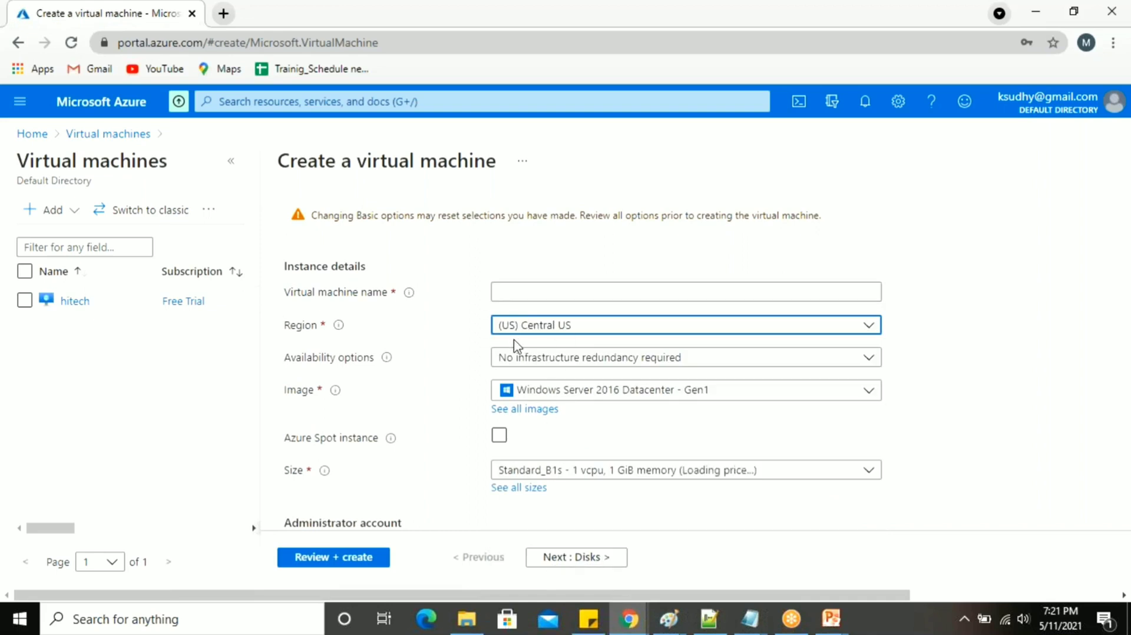
# - Go on to the virtual machine's networking settings and choose htyoutubenetwork as its virtual network
pyautogui.click(597, 564)
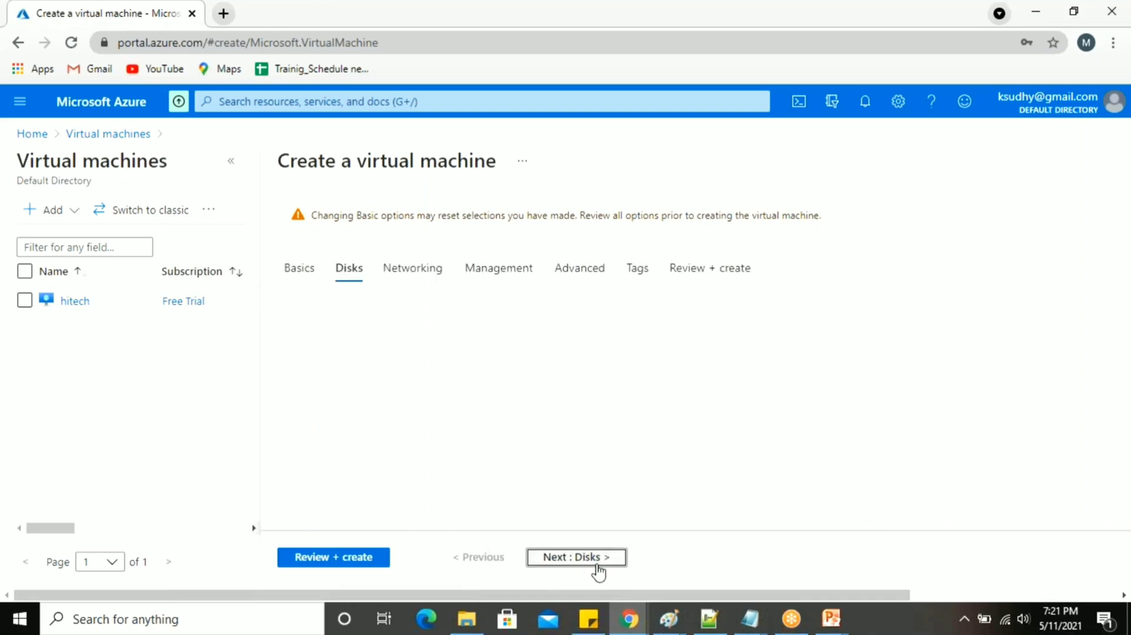
pyautogui.click(599, 565)
pyautogui.click(569, 378)
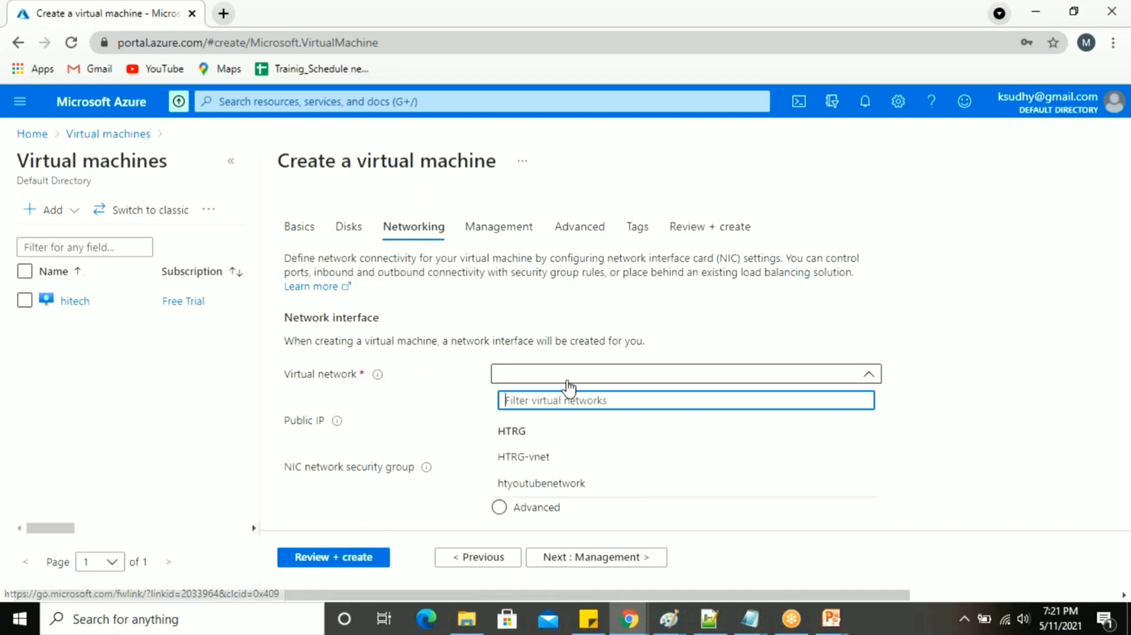
pyautogui.click(552, 489)
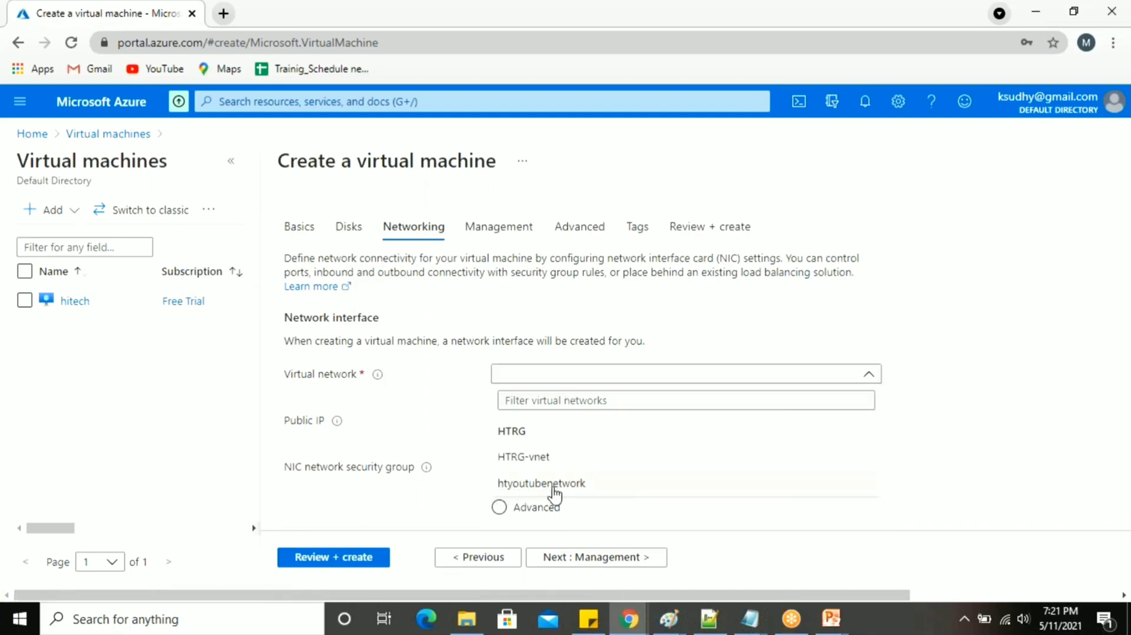
# - Review the subnet and public IP choices for the network interface, keeping htyoutubesubnet1 (10.10.1.0/24) and None
pyautogui.click(560, 425)
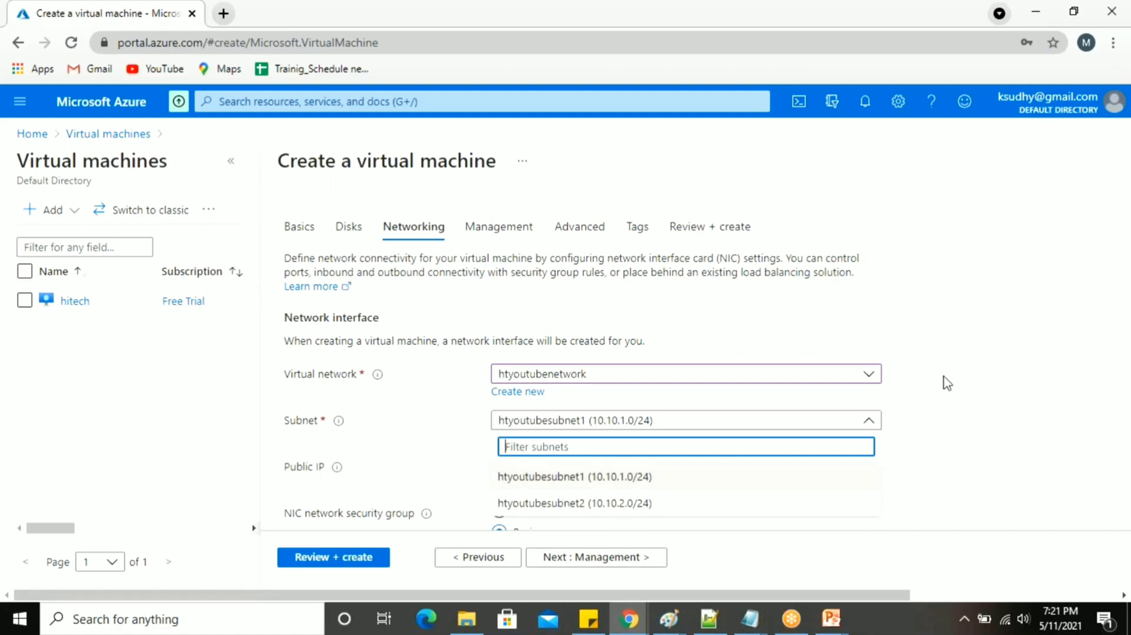
pyautogui.press('Escape')
pyautogui.scroll(-1, 944, 384)
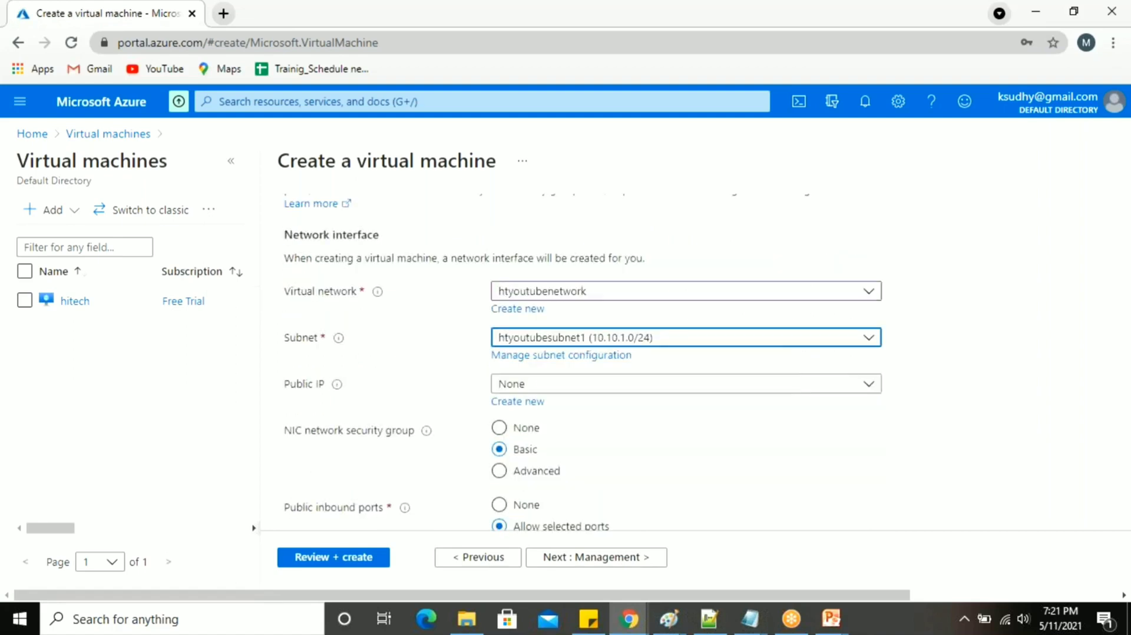
pyautogui.click(570, 388)
pyautogui.click(537, 408)
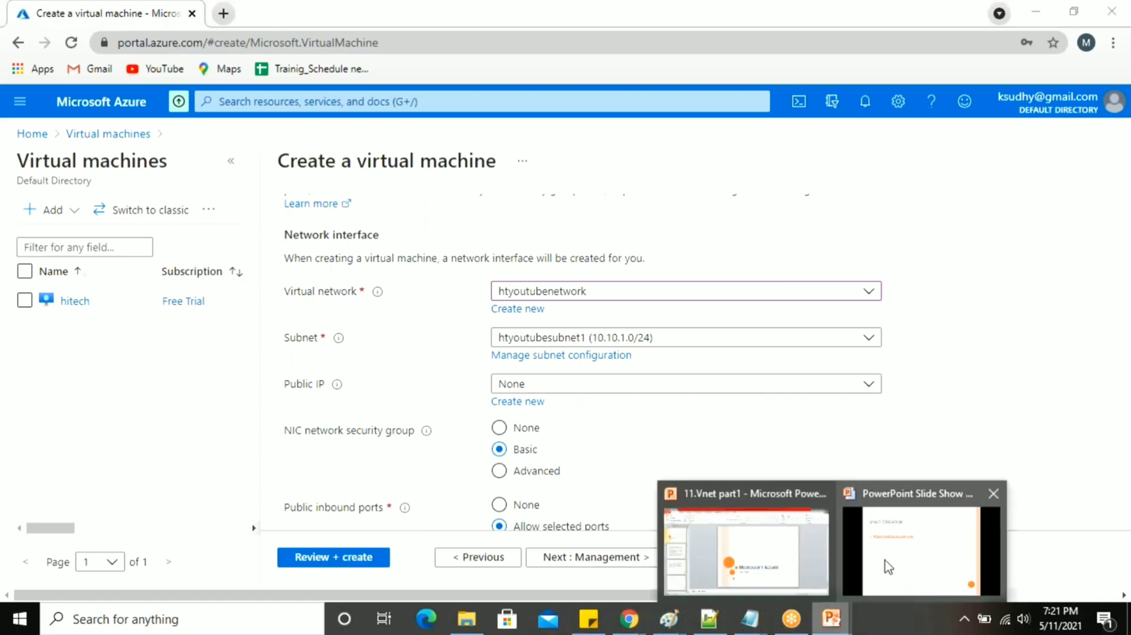
# - Switch to the running PowerPoint slide show and advance to the closing thank-you slide
pyautogui.click(889, 564)
pyautogui.click(586, 387)
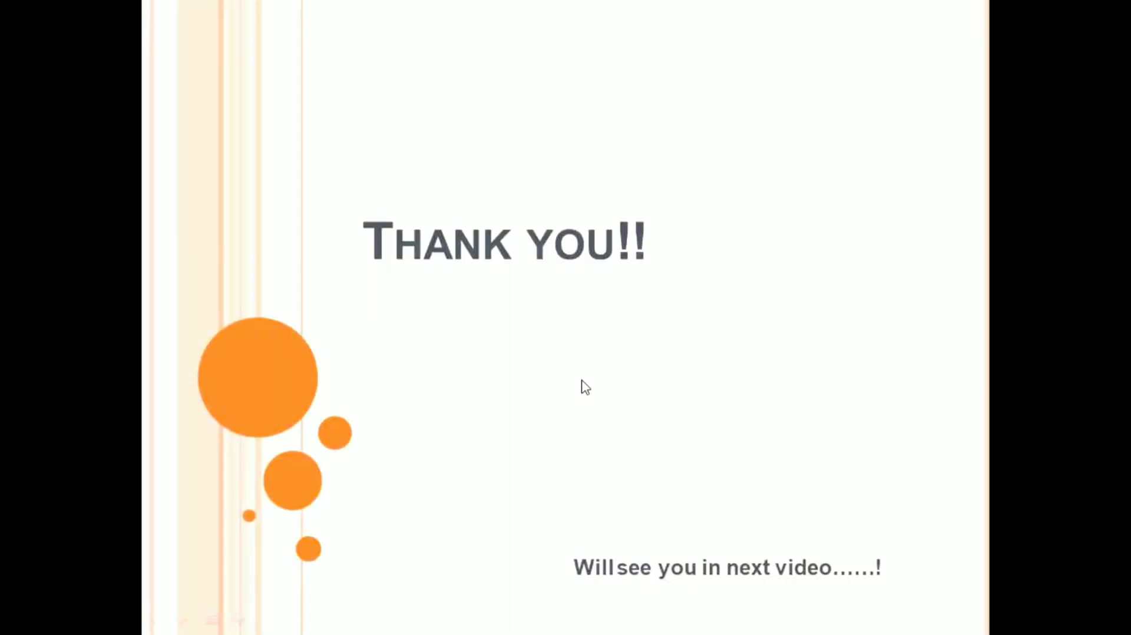